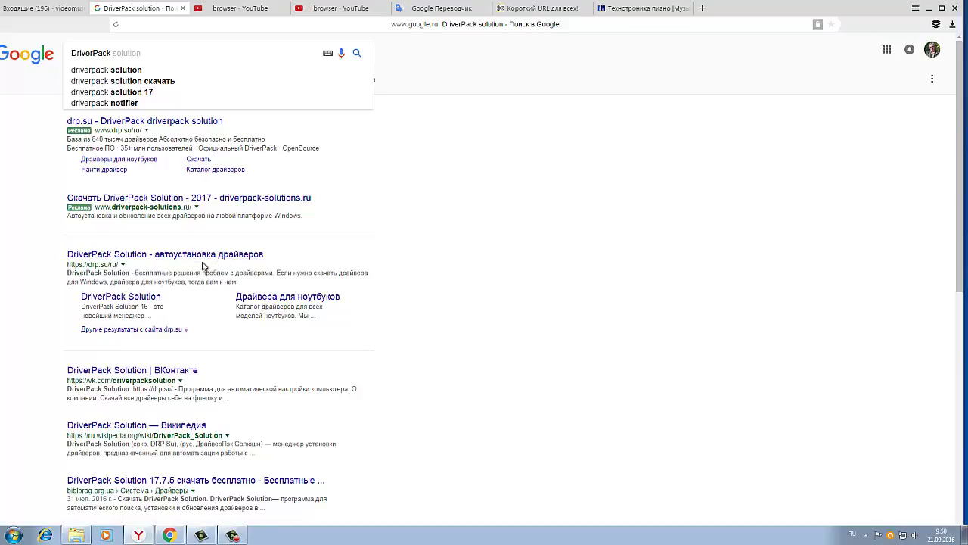
Step: Open the official drp.su DriverPack Solution site and download the DriverPack-17-Online application to the Загрузки folder
left_click(101, 258)
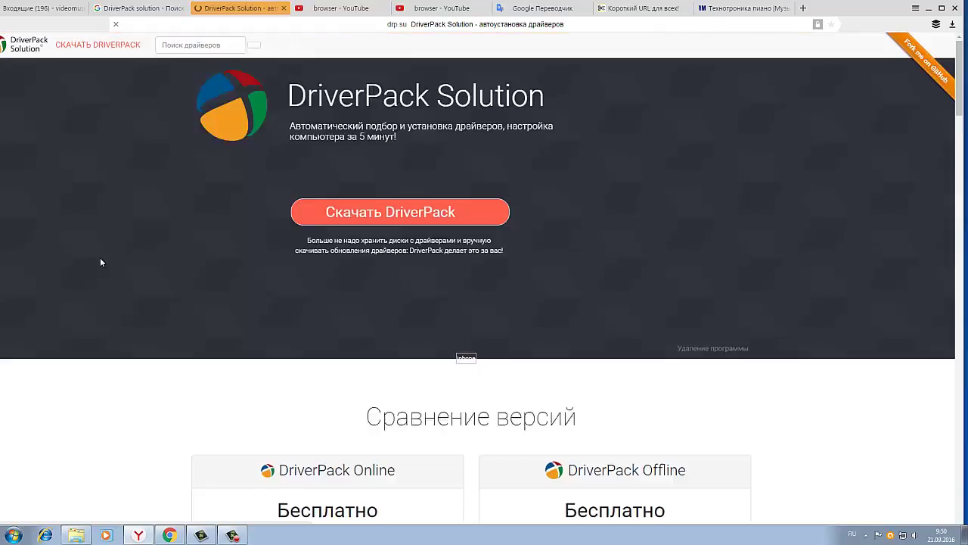
left_click(378, 218)
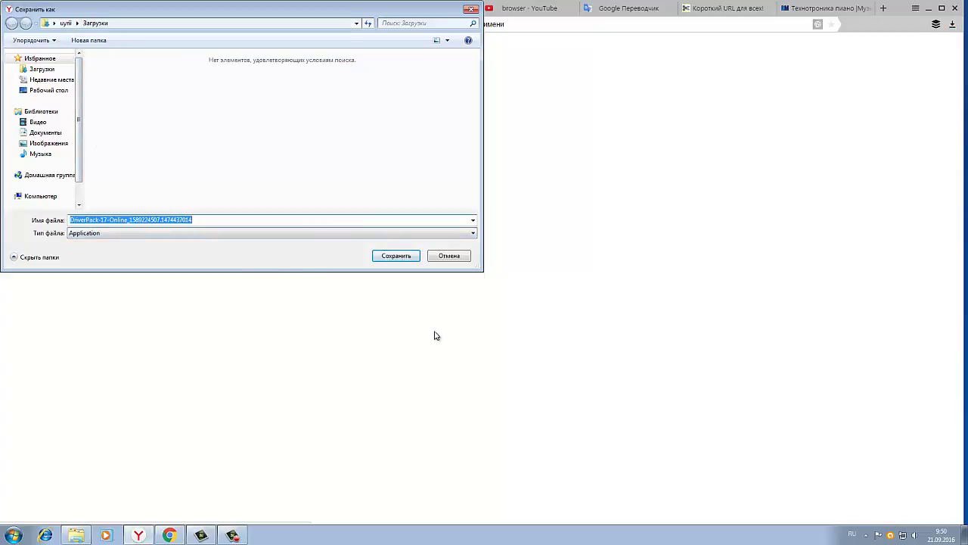
left_click(396, 255)
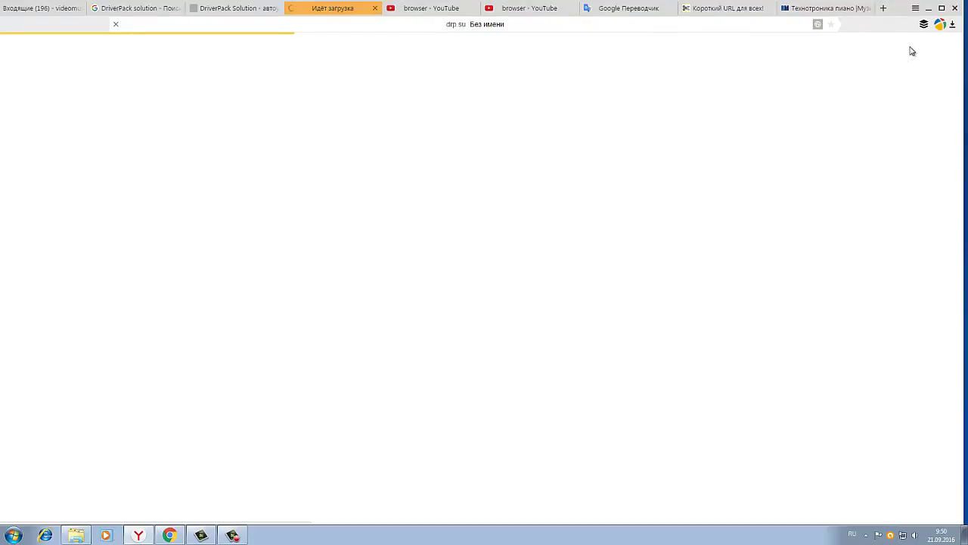
Step: Show the downloaded DriverPack-17-Online file in its folder and run it as administrator
left_click(952, 27)
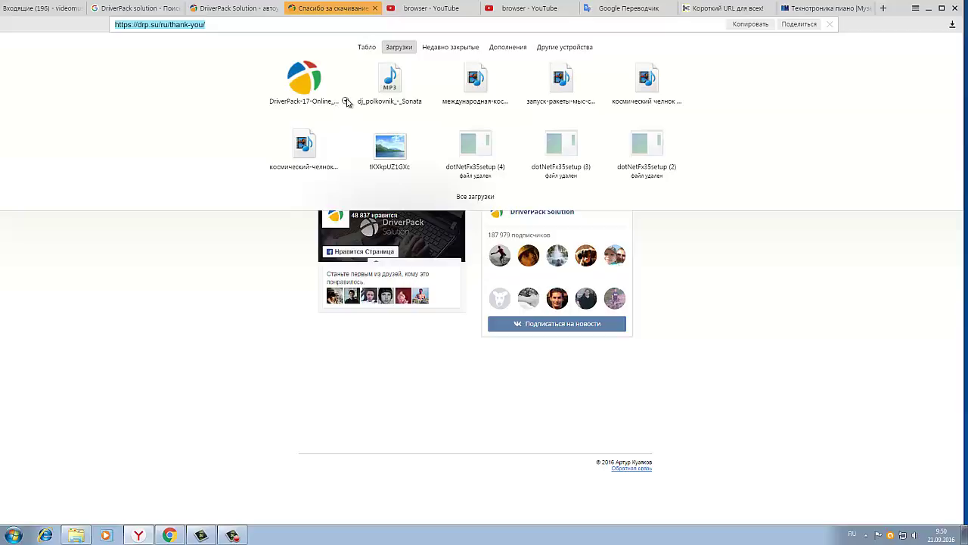
left_click(346, 101)
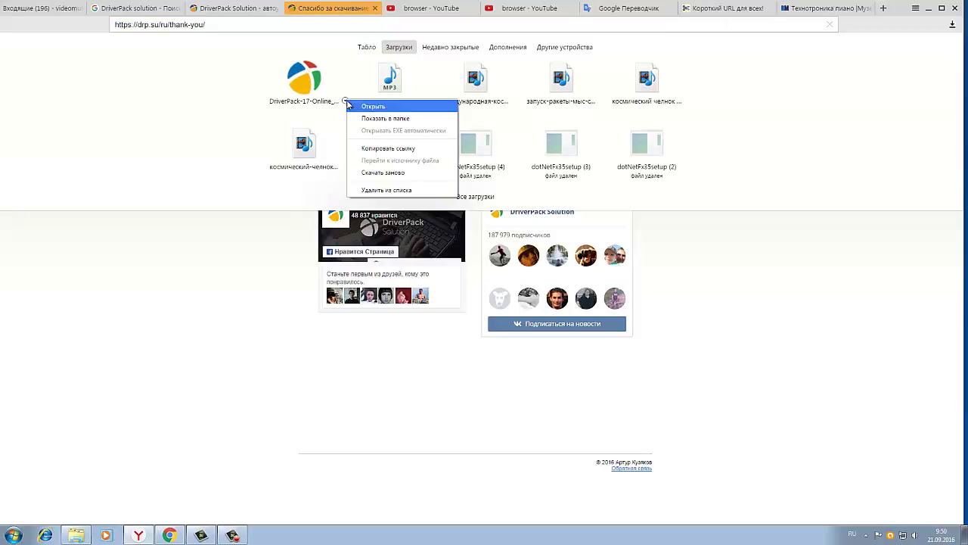
left_click(377, 121)
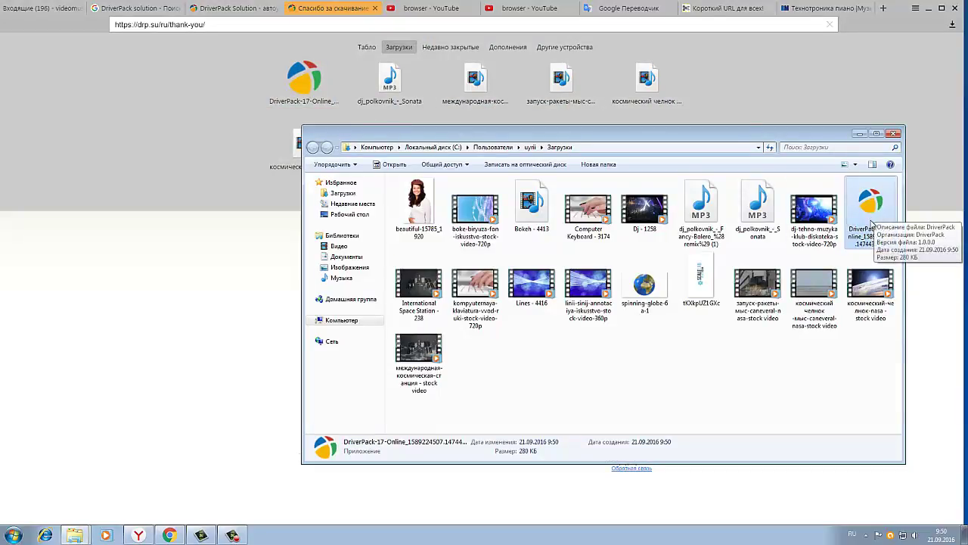
right_click(869, 217)
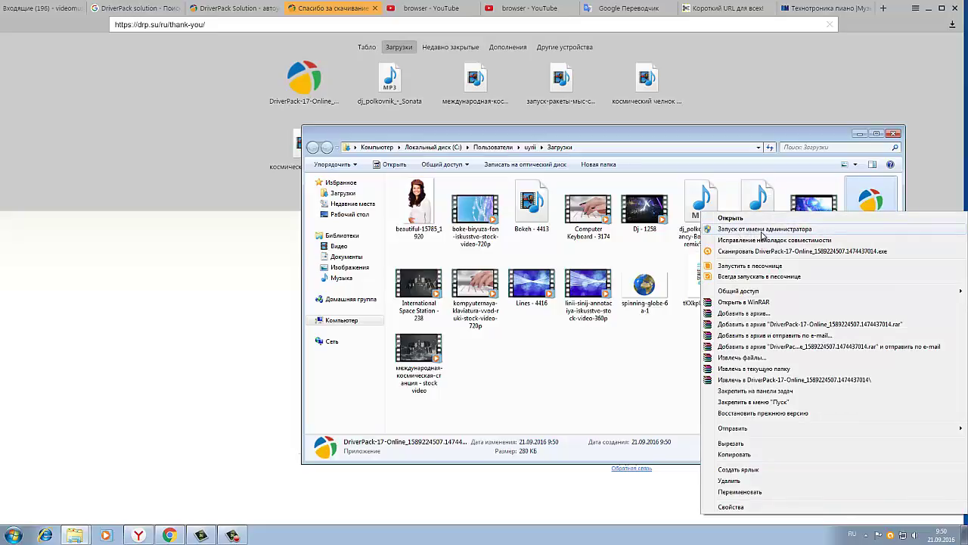
left_click(762, 230)
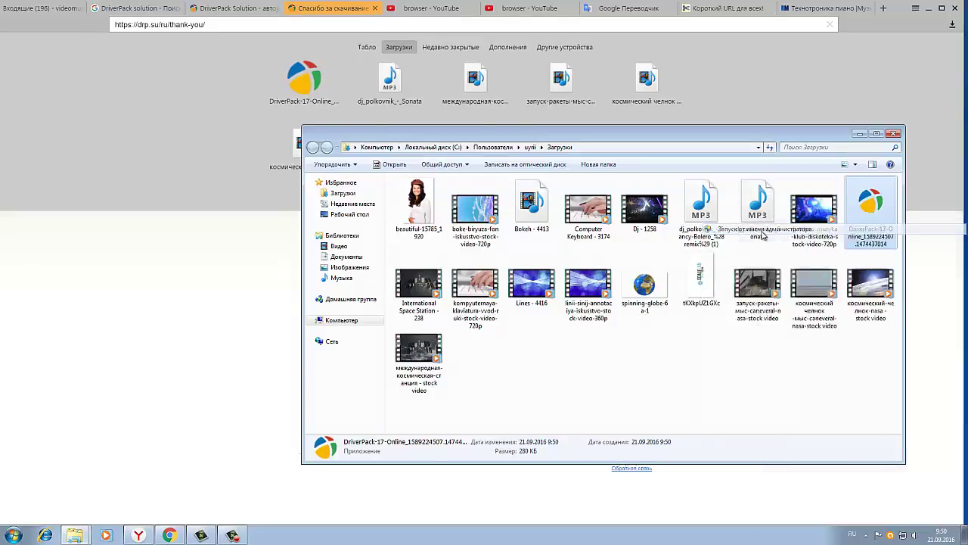
left_click(761, 231)
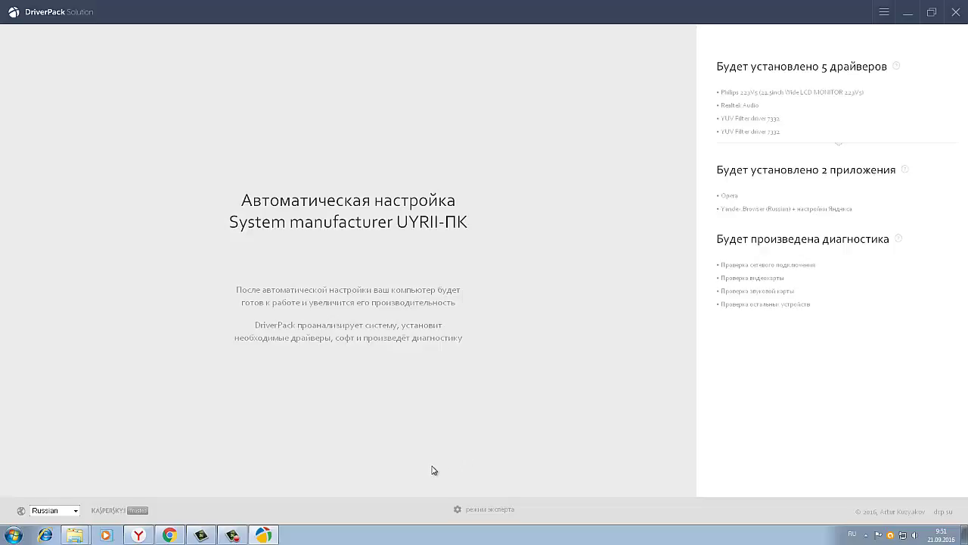
Step: Switch DriverPack to expert mode, check the recommended drivers' details and start the automatic installation
left_click(486, 511)
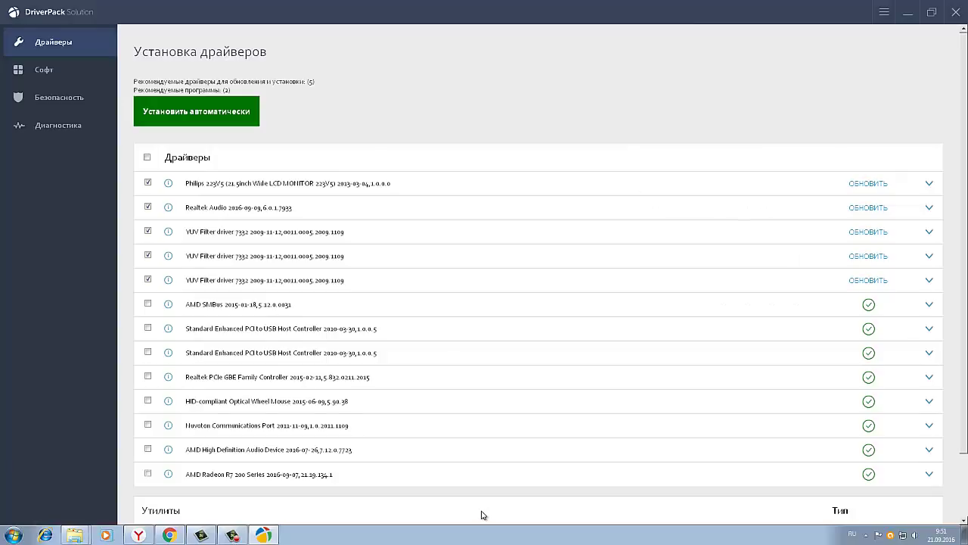
left_click(231, 185)
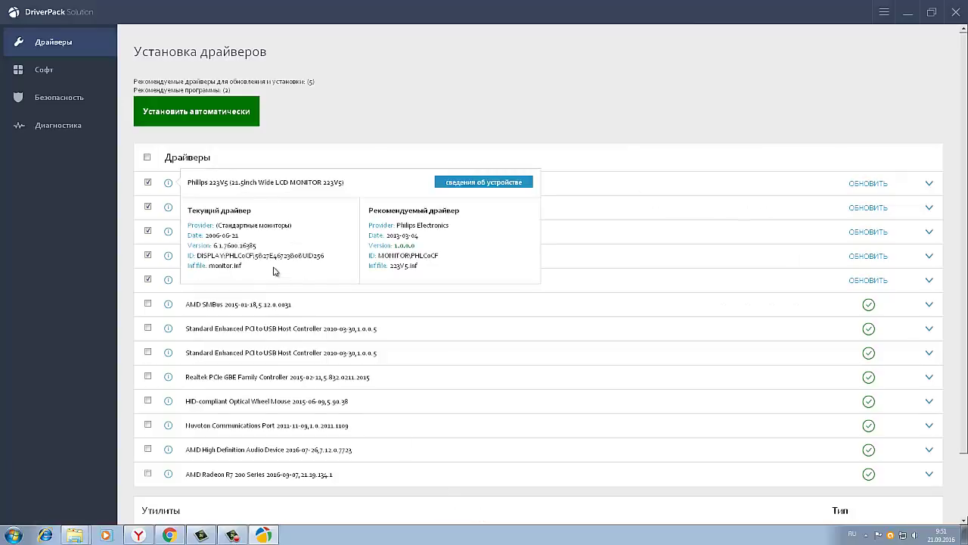
left_click(513, 312)
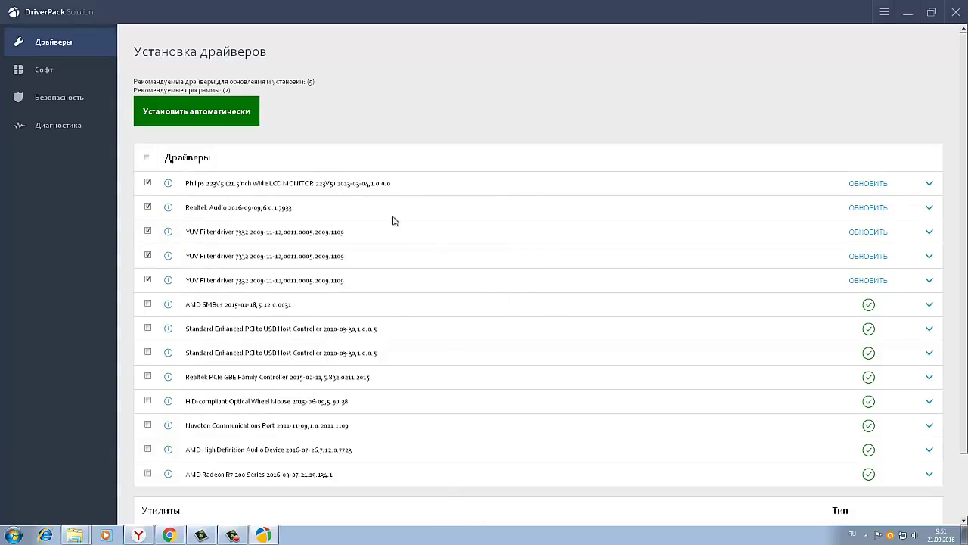
left_click(302, 183)
left_click(228, 137)
left_click(207, 113)
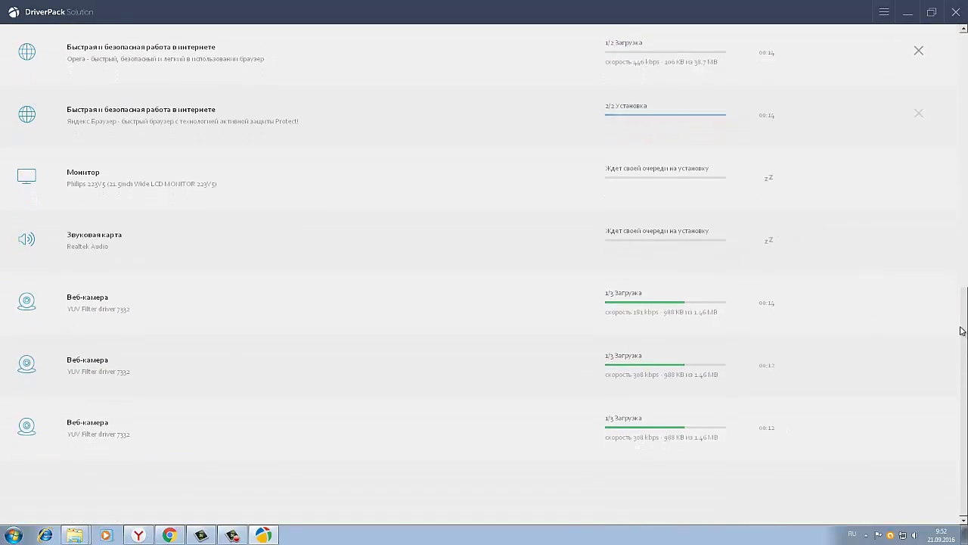
left_click_drag(959, 328, 930, 195)
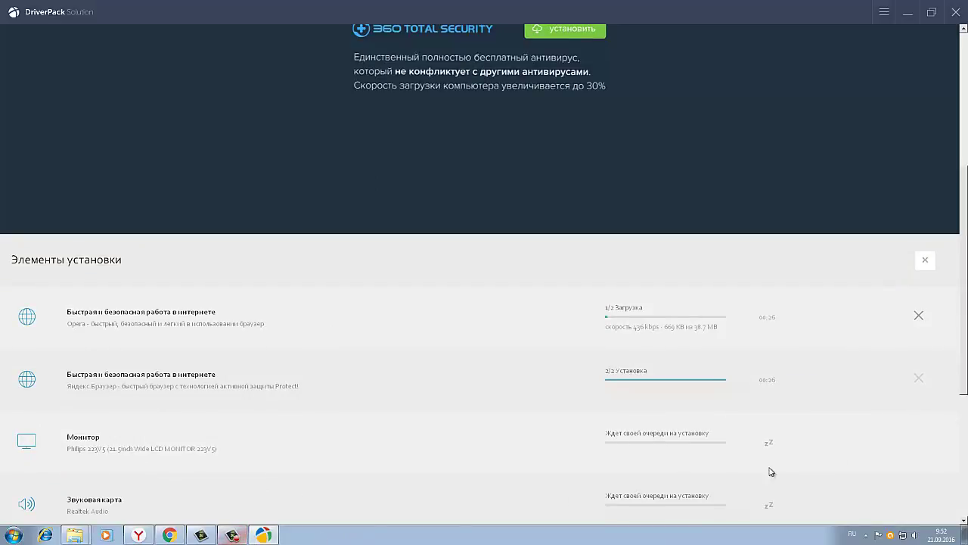
left_click_drag(965, 231, 963, 307)
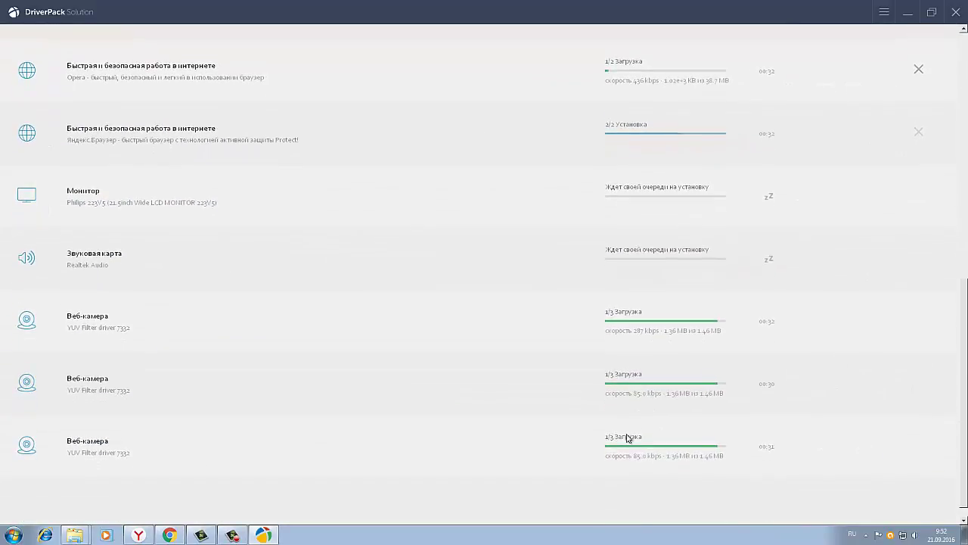
left_click(233, 535)
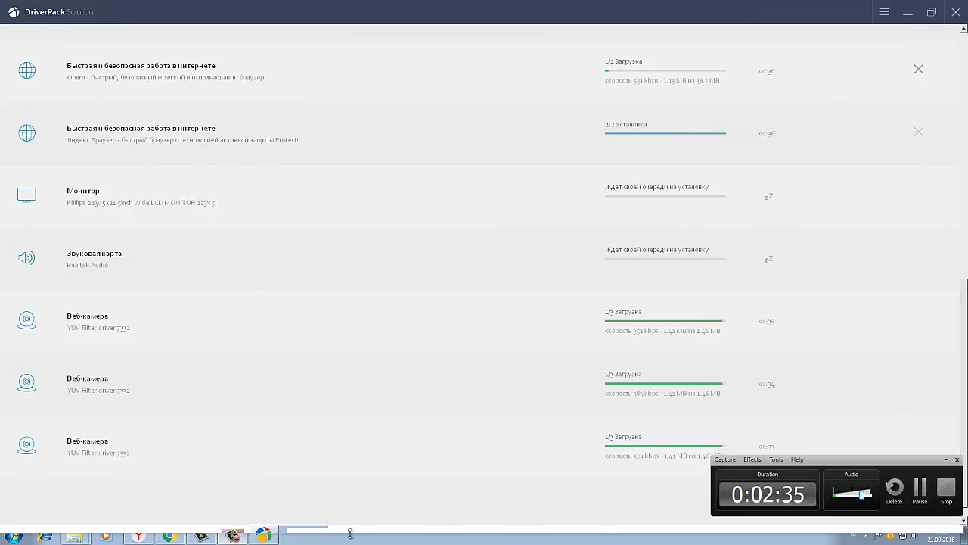
left_click(919, 488)
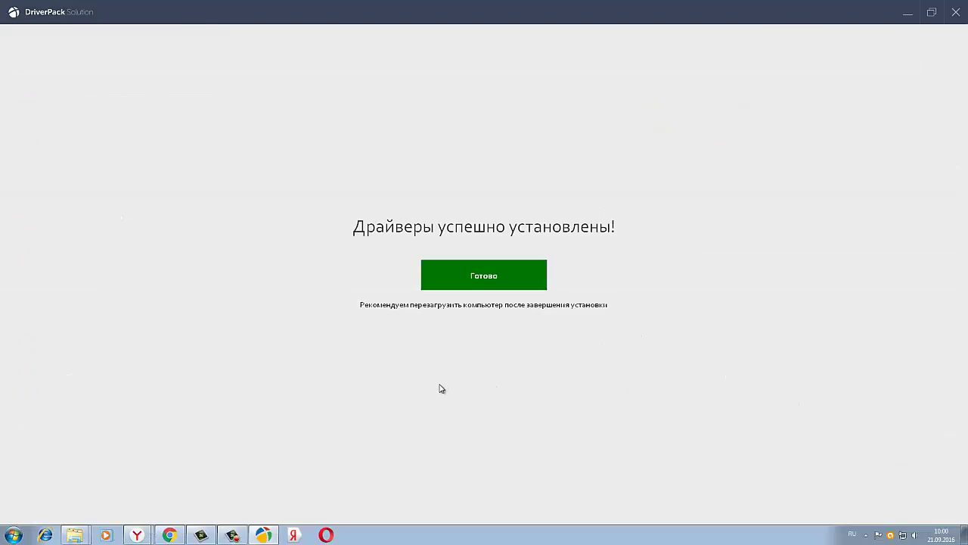
Step: Finish the driver installation wizard and return to the Драйверы list to review driver status
left_click(482, 276)
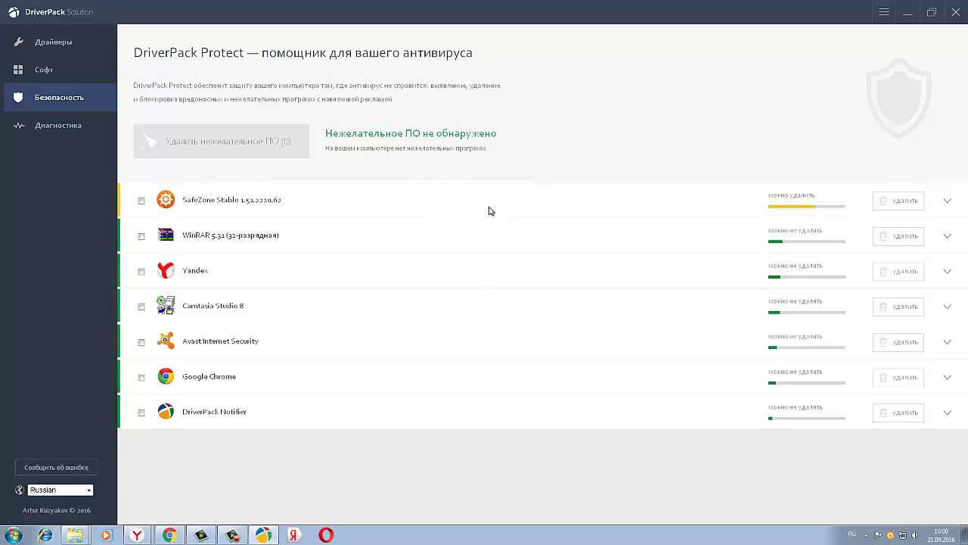
left_click(44, 46)
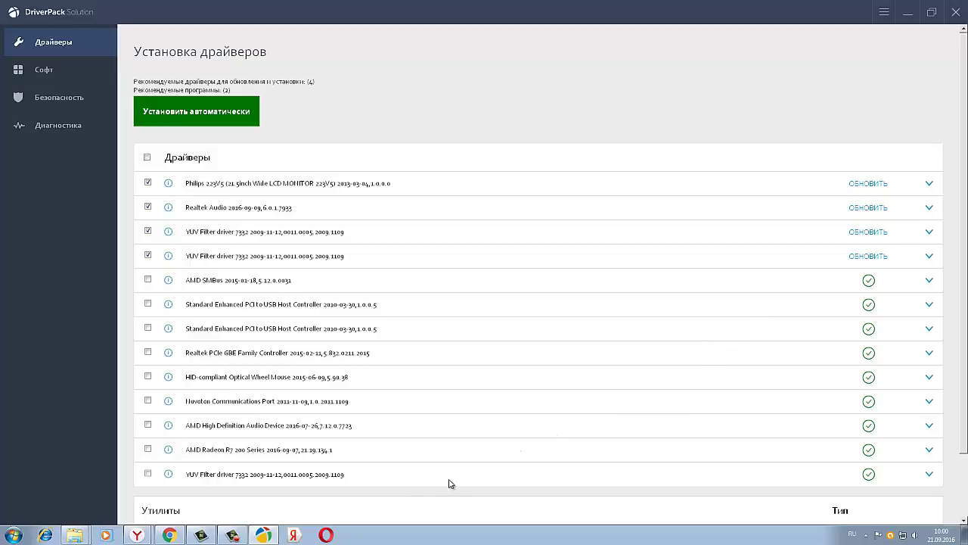
mouse_move(337, 304)
Step: Close DriverPack Solution and both open Yandex browser windows to get back to the desktop
left_click(958, 15)
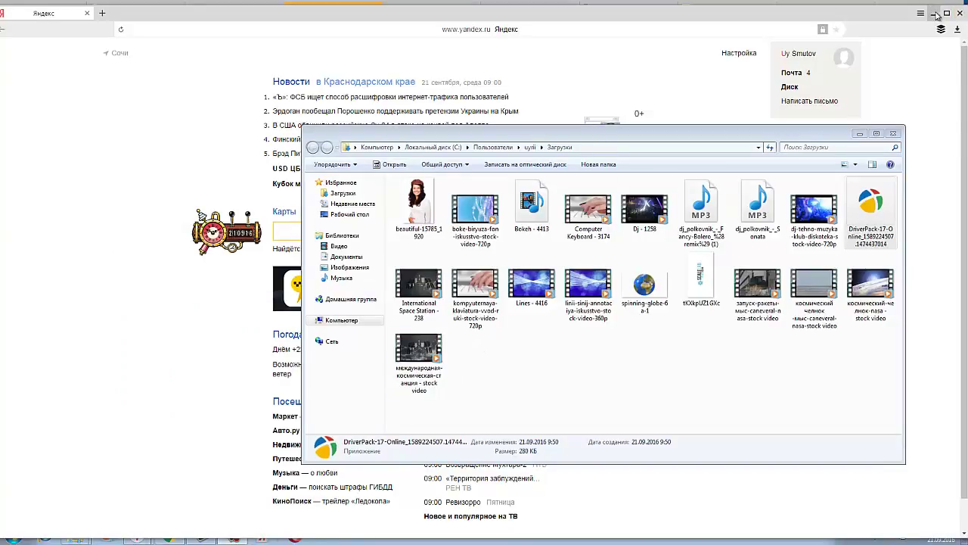
left_click(961, 13)
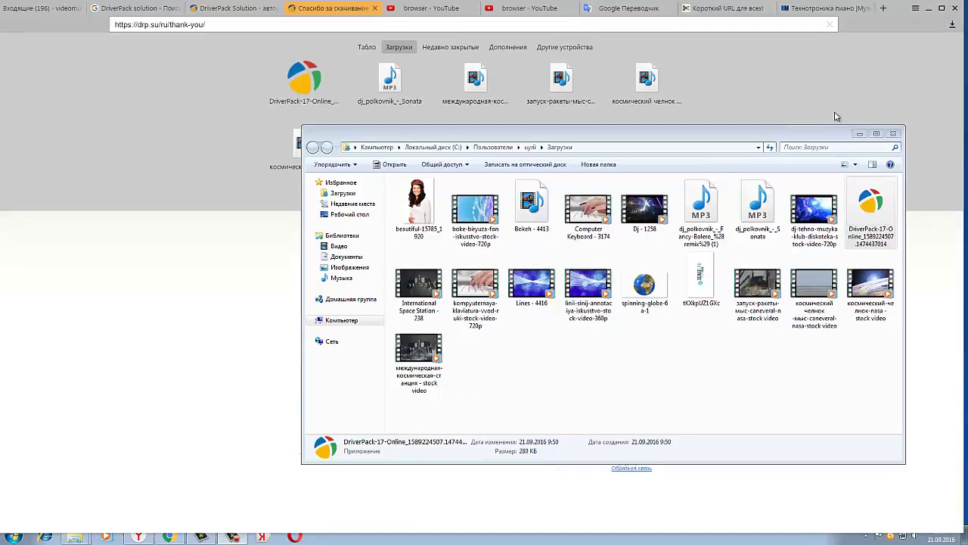
left_click(957, 12)
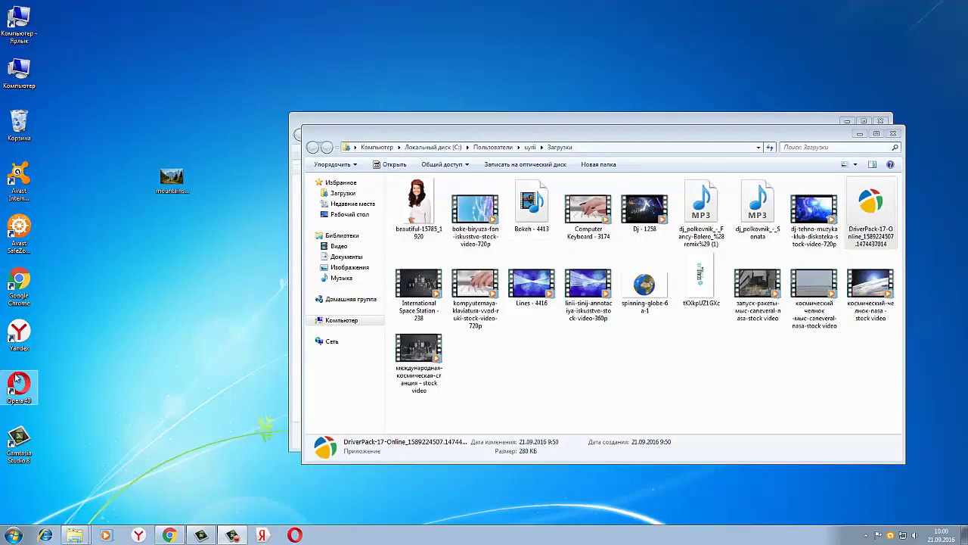
Step: Open Программы и компоненты from the Windows Control Panel in a maximized window
left_click(14, 535)
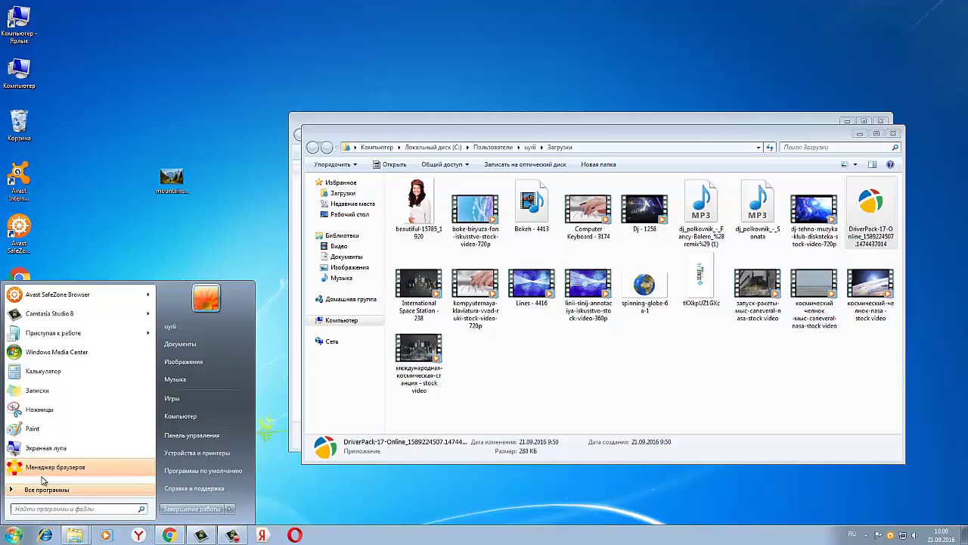
left_click(183, 436)
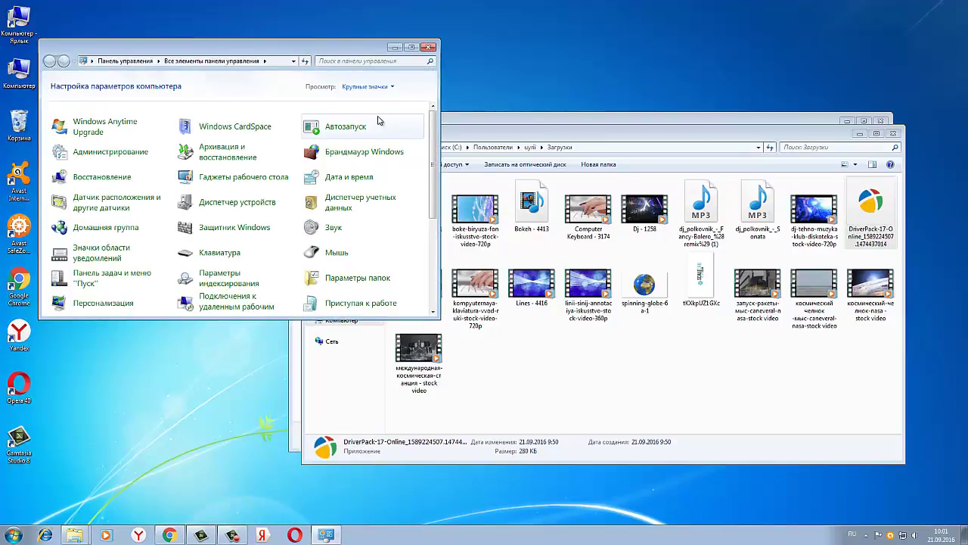
left_click(411, 46)
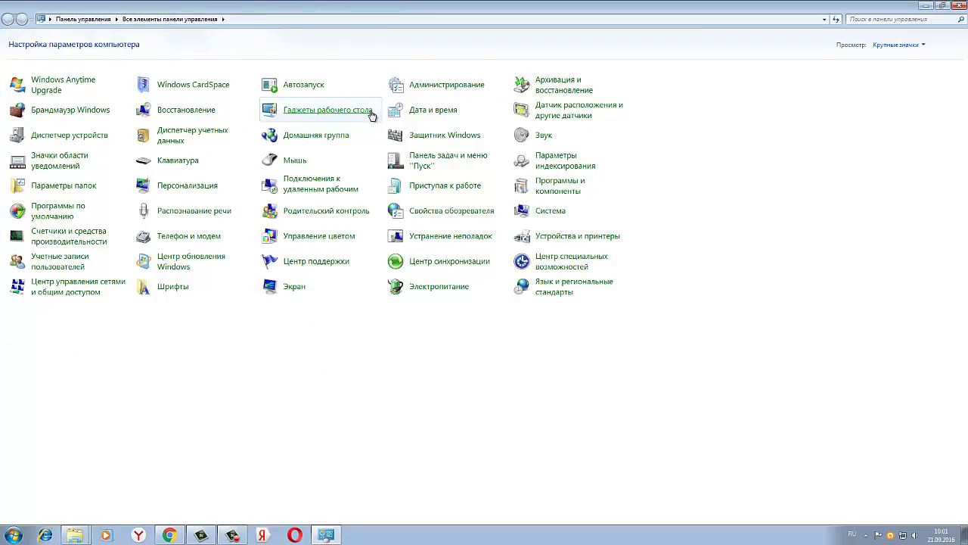
left_click(572, 188)
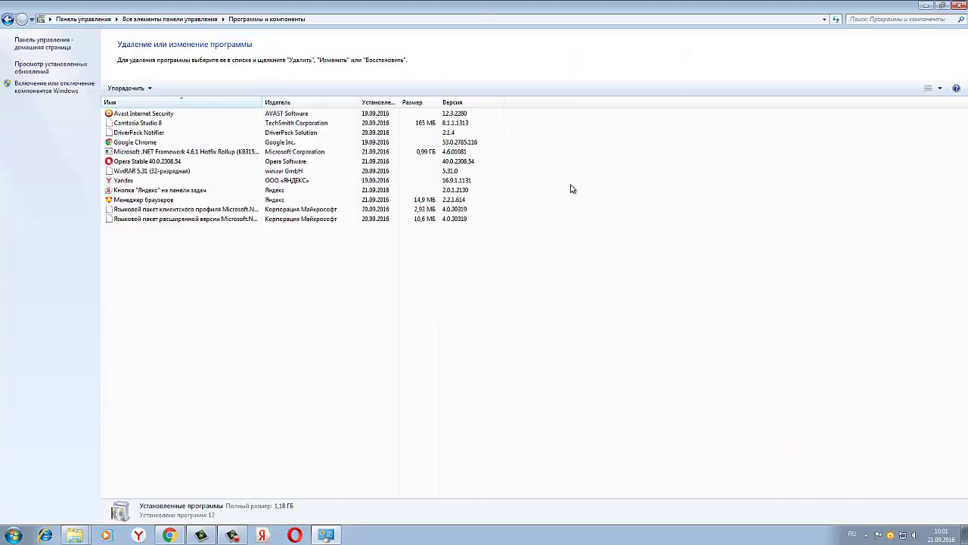
Step: Uninstall Opera Stable 40.0.2308.54 together with its user data, and close the Opera web page that opens
left_click(127, 162)
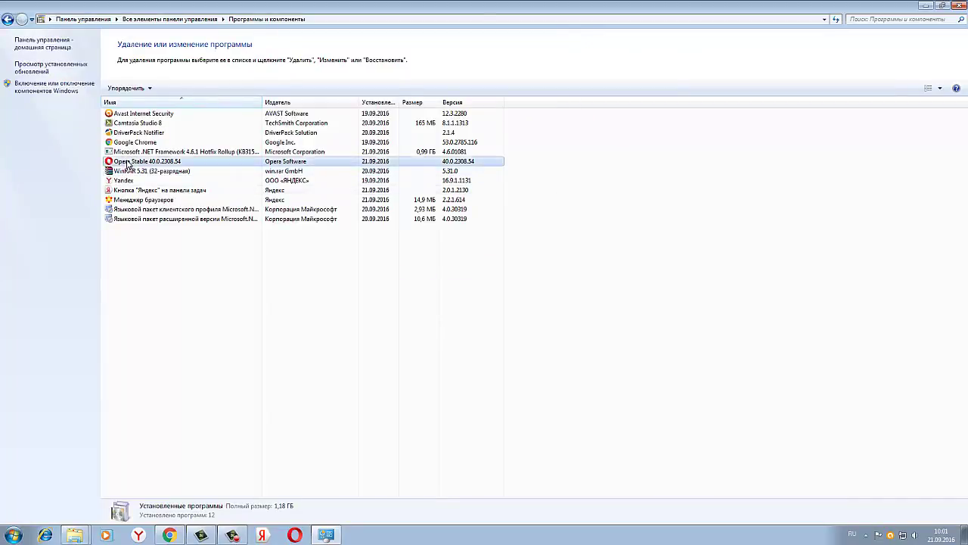
right_click(129, 165)
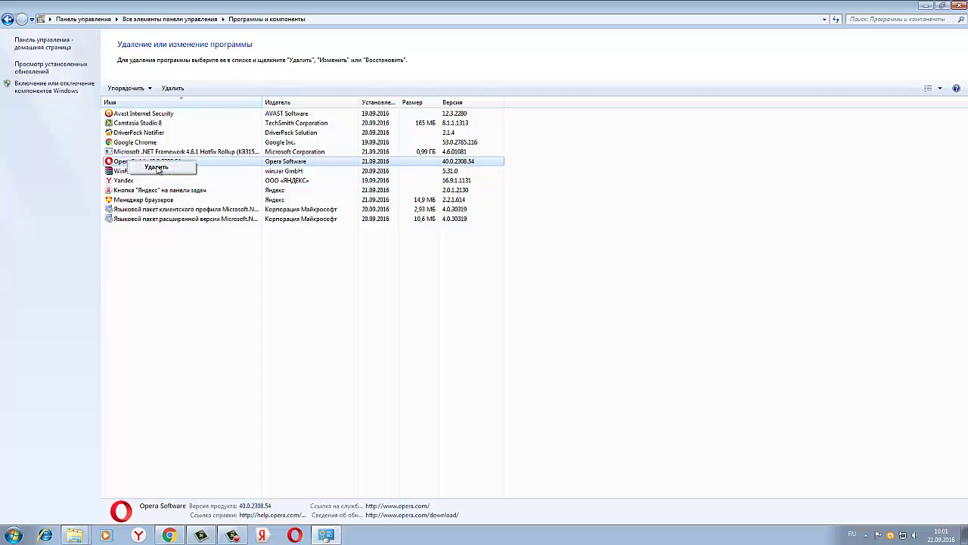
left_click(158, 170)
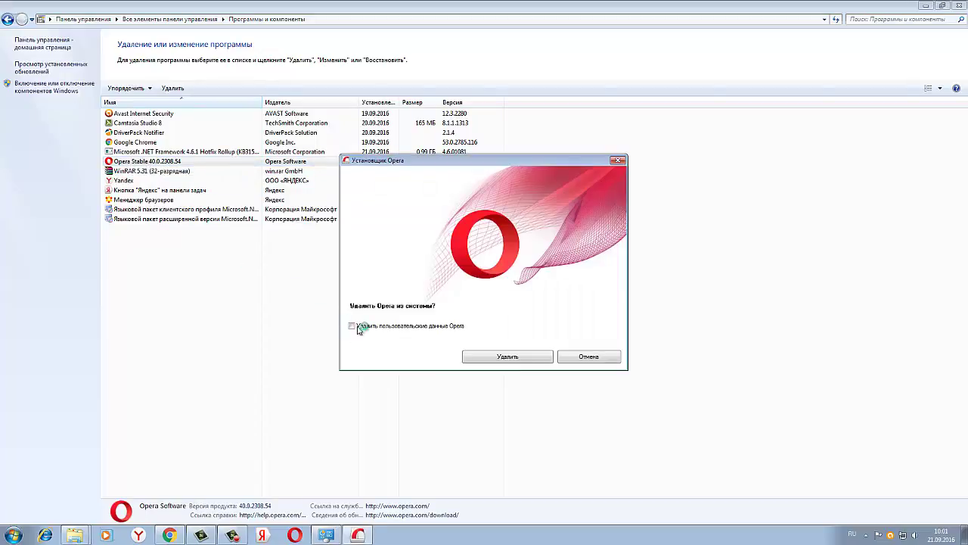
left_click(353, 327)
left_click(507, 356)
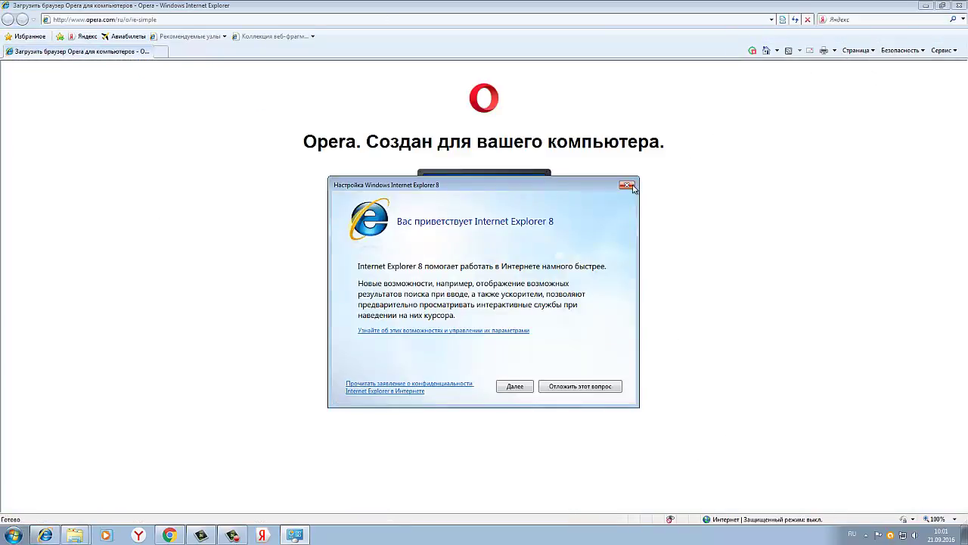
left_click(626, 186)
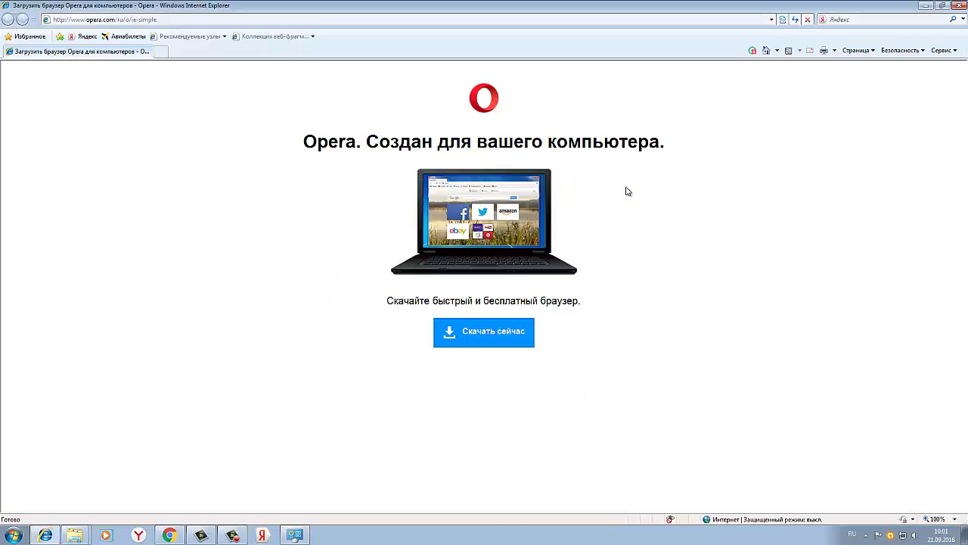
left_click(962, 5)
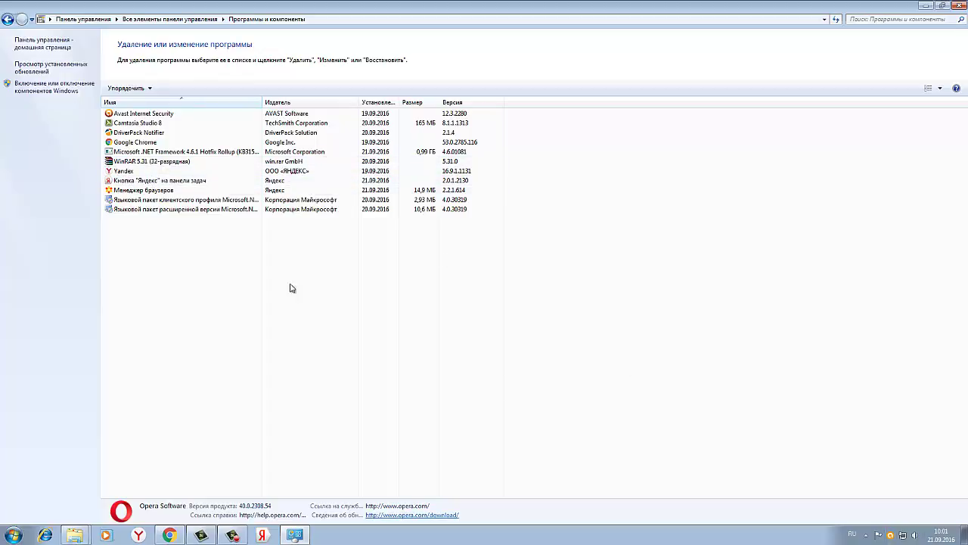
Step: Uninstall Яндекс Менеджер браузеров, dismissing the Internet Explorer window that opens, and finish its uninstaller
left_click(170, 195)
right_click(173, 195)
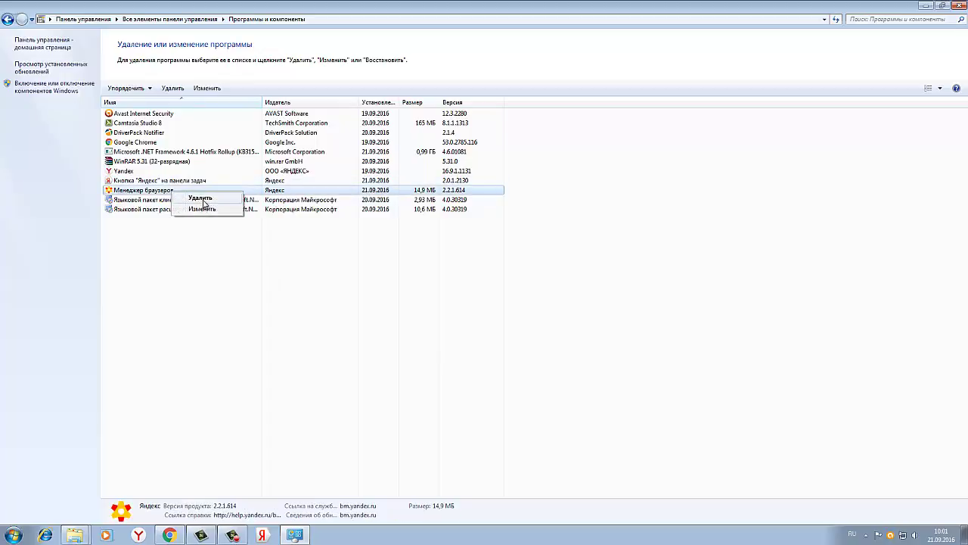
left_click(201, 199)
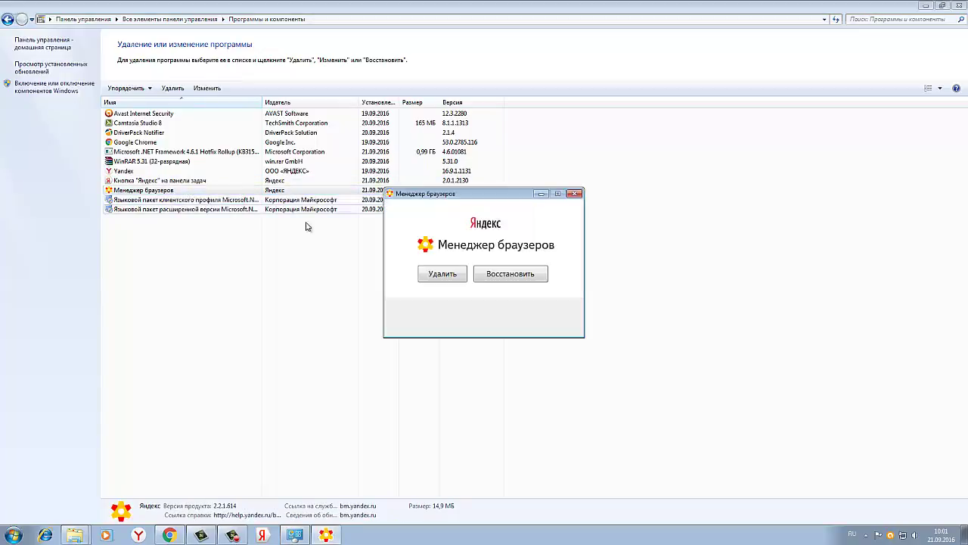
left_click(441, 274)
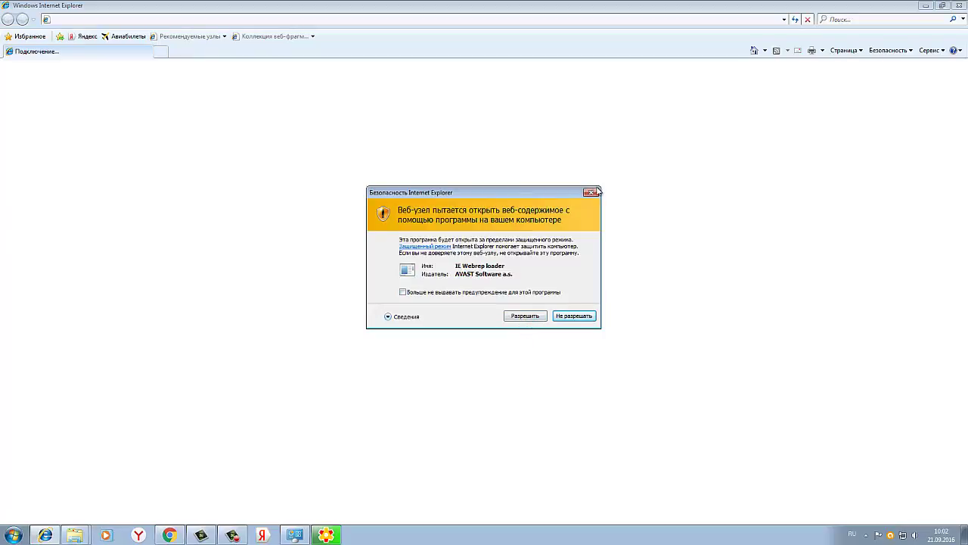
left_click(590, 193)
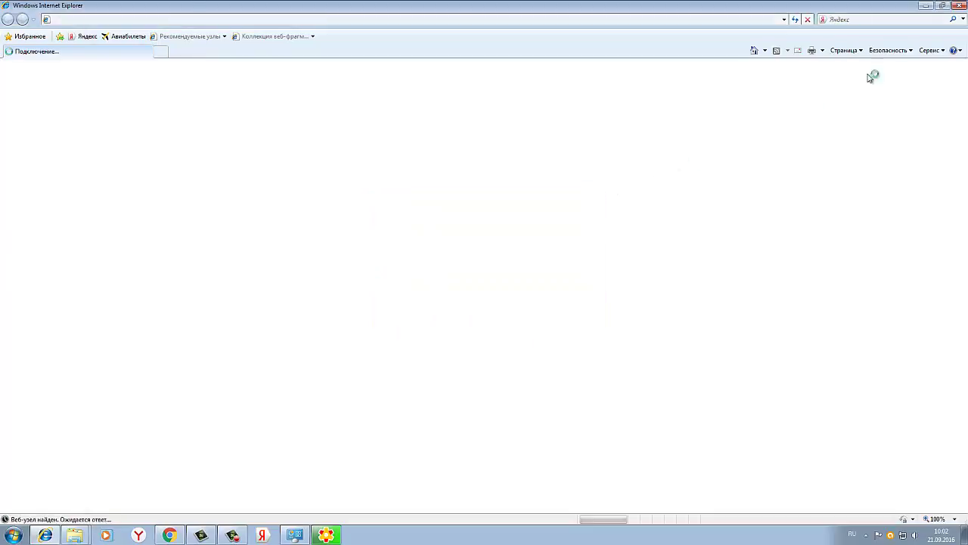
left_click(958, 6)
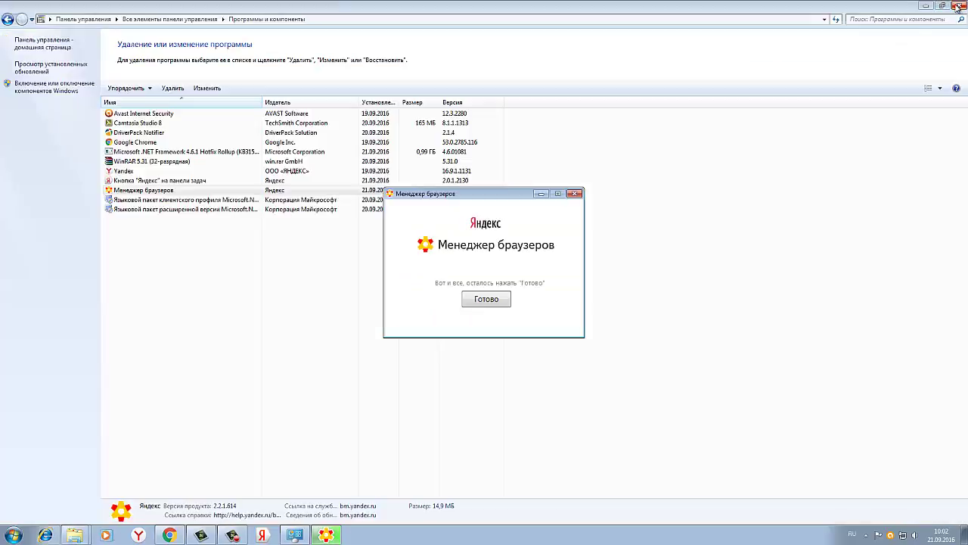
left_click(487, 299)
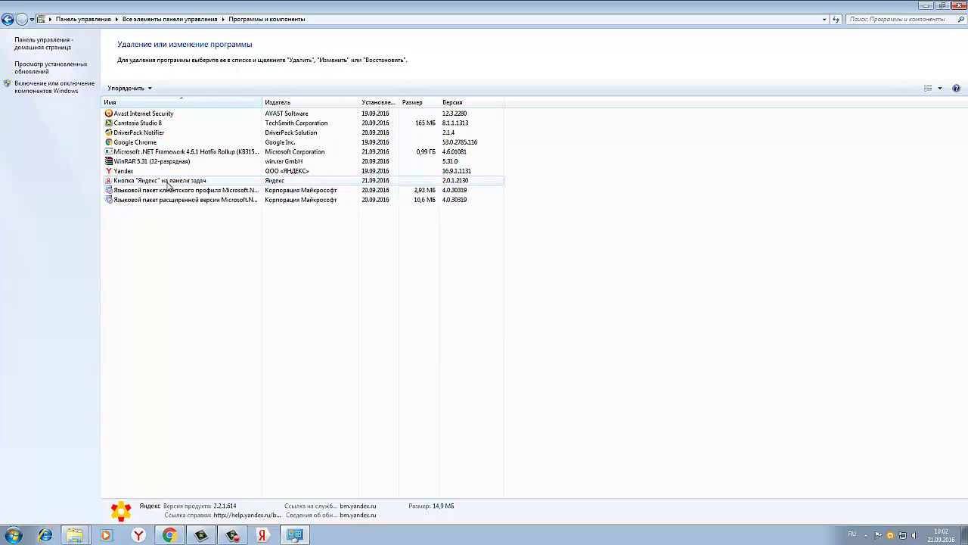
Step: Uninstall the Кнопка "Яндекс" на панели задач program
left_click(169, 185)
right_click(170, 183)
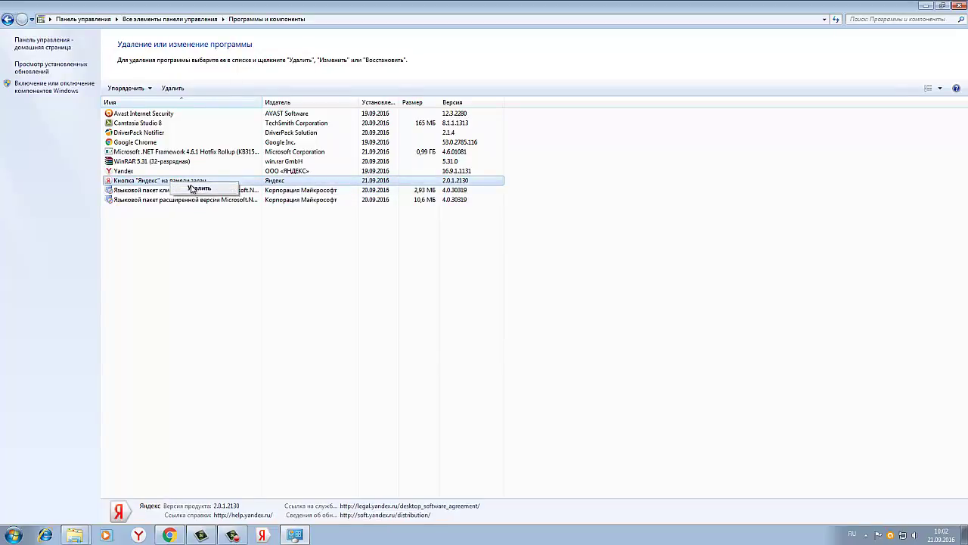
left_click(197, 189)
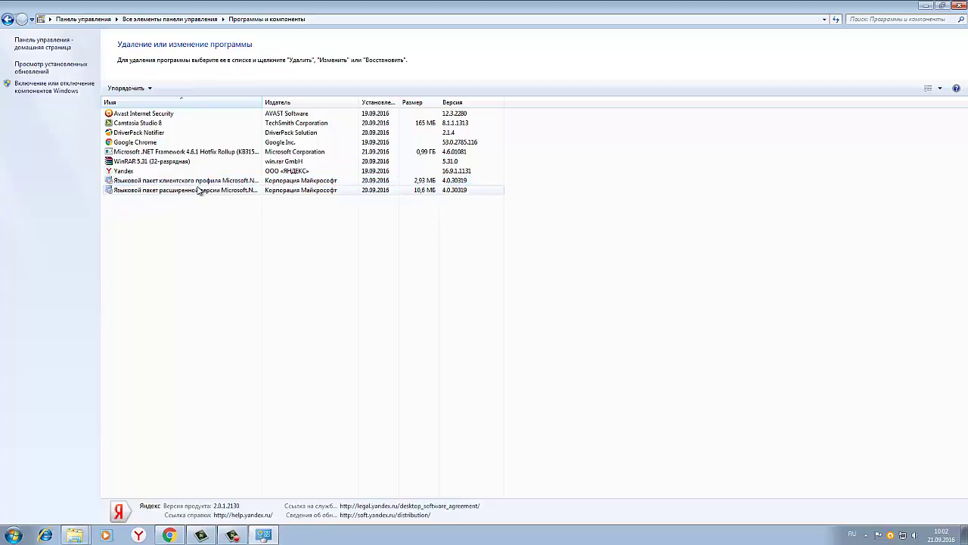